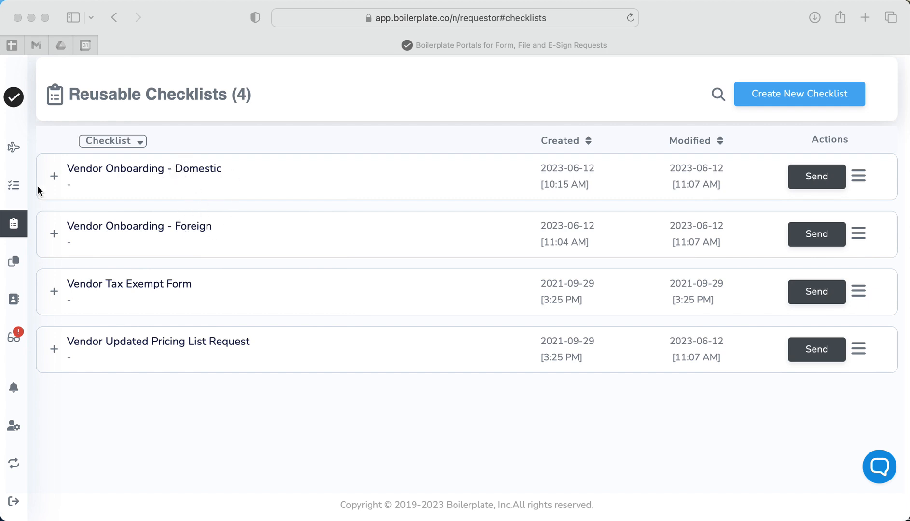
Step: Examine the items inside the domestic and foreign Vendor Onboarding, Vendor Tax Exempt Form and Vendor Updated Pricing List Request checklists
{"action": "left_click", "coordinate": [54, 178]}
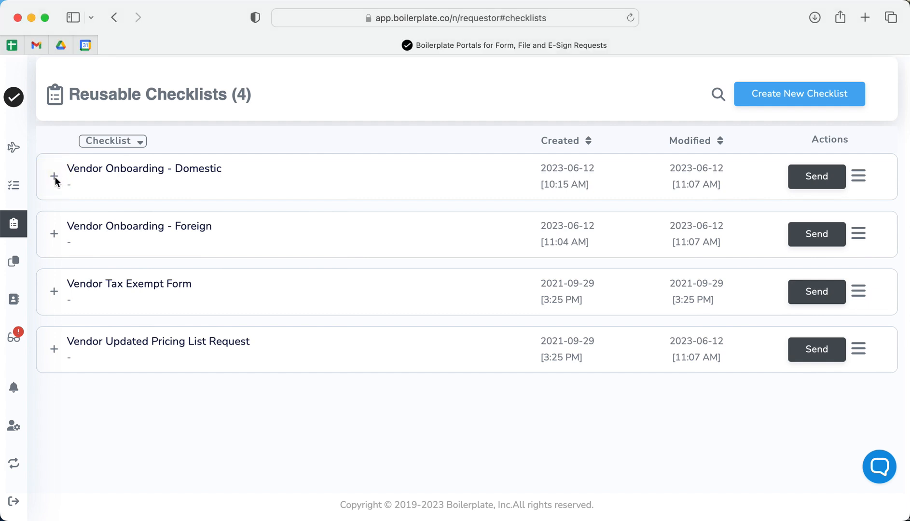
{"action": "left_click", "coordinate": [54, 177]}
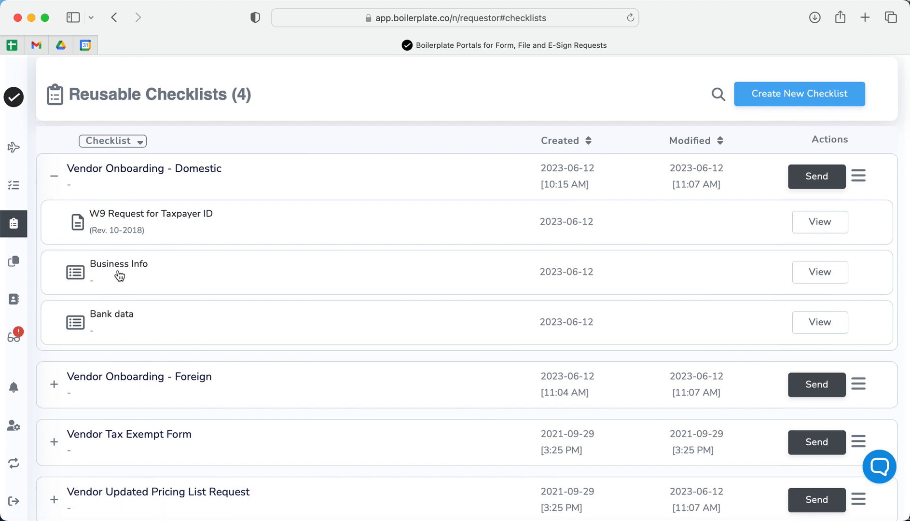
{"action": "left_click", "coordinate": [57, 383]}
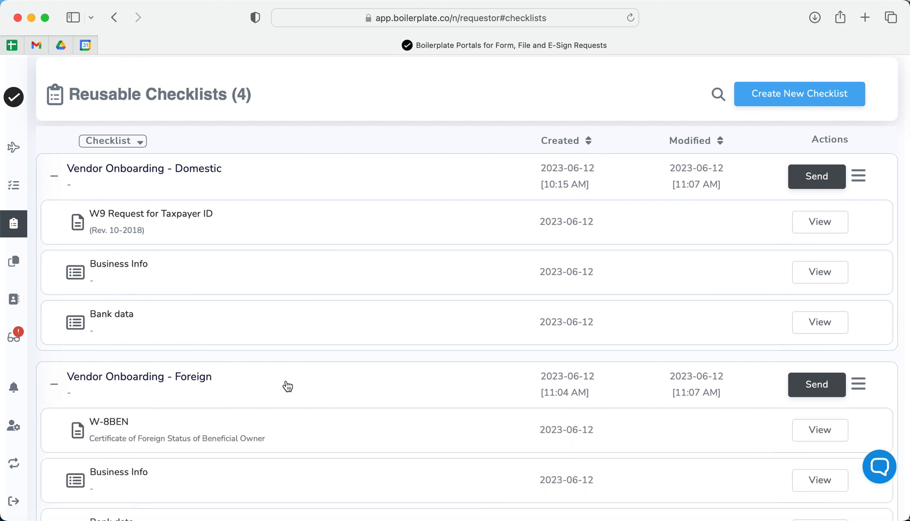
{"action": "scroll", "coordinate": [286, 386], "scroll_direction": "down", "scroll_amount": 5}
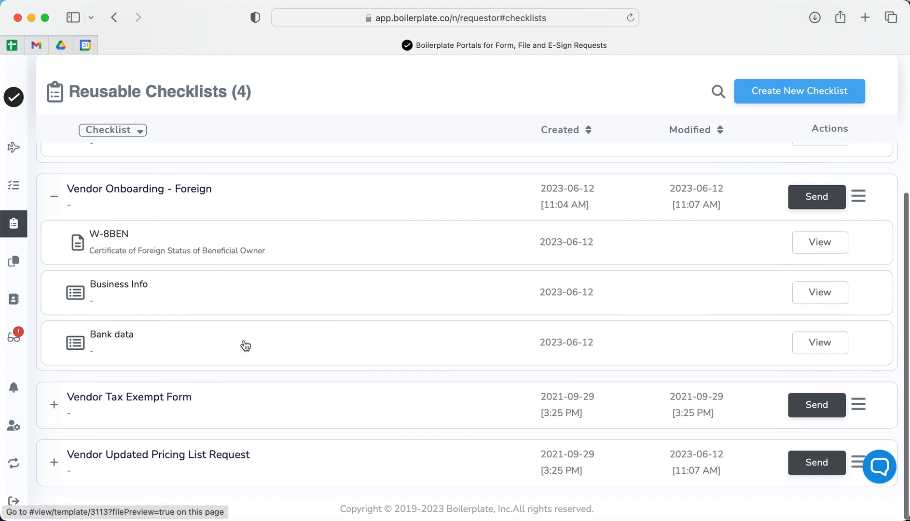
{"action": "left_click", "coordinate": [134, 407]}
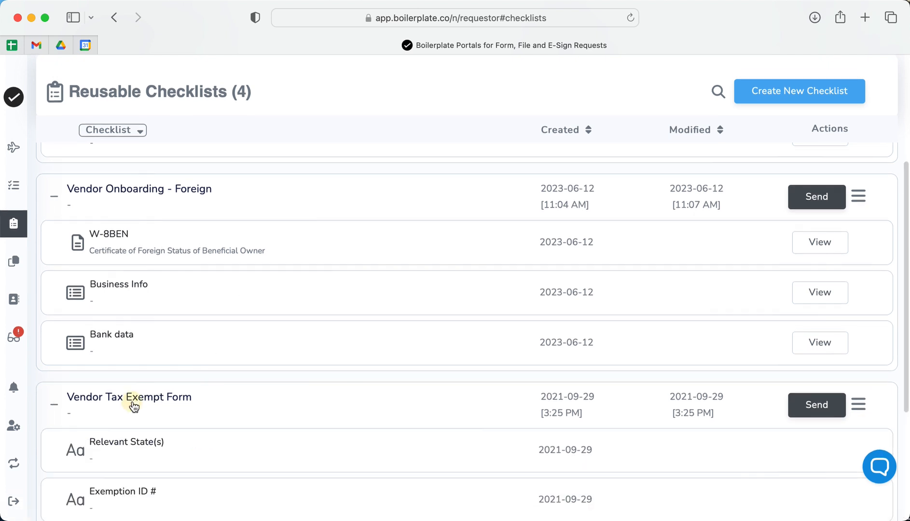
{"action": "scroll", "coordinate": [274, 408], "scroll_direction": "down", "scroll_amount": 3}
{"action": "scroll", "coordinate": [235, 319], "scroll_direction": "down", "scroll_amount": 2}
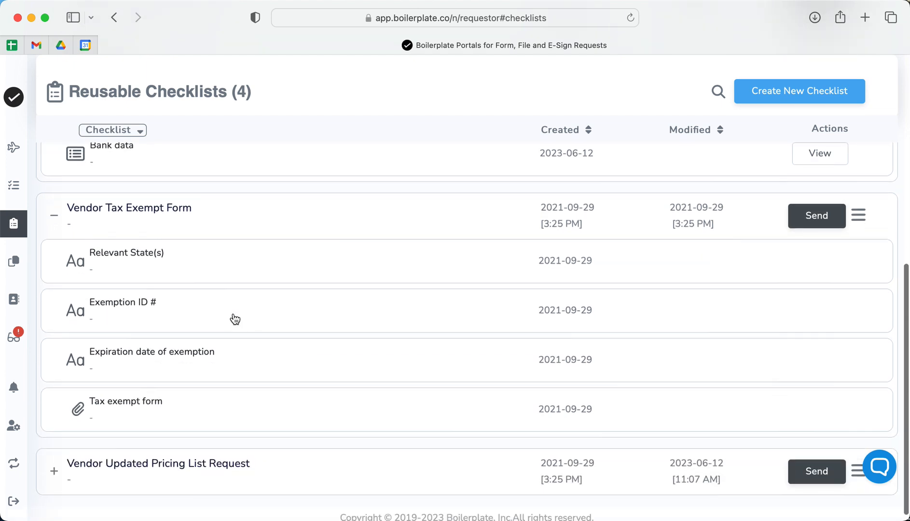
{"action": "left_click", "coordinate": [96, 455]}
{"action": "scroll", "coordinate": [277, 444], "scroll_direction": "down", "scroll_amount": 3}
{"action": "scroll", "coordinate": [279, 450], "scroll_direction": "up", "scroll_amount": 10}
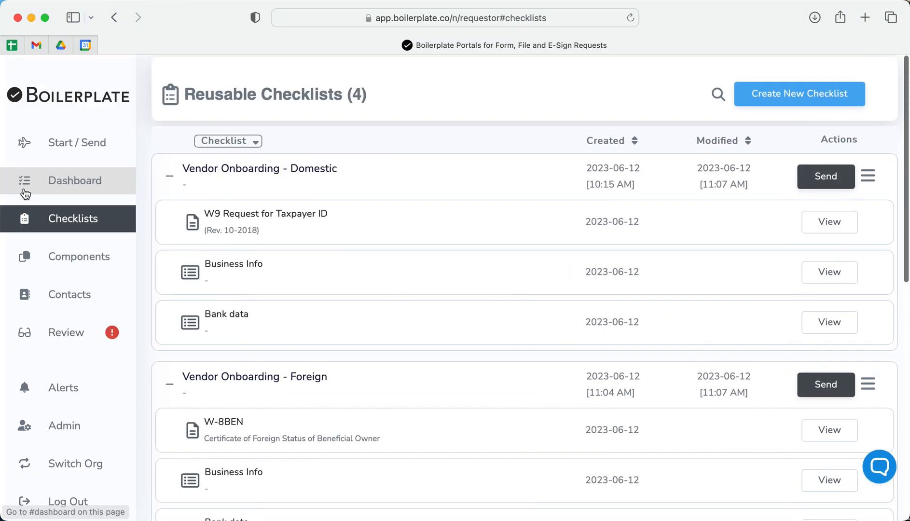
Step: Start a new form, file and e-sign request and select the existing Monaco contact as its recipient
{"action": "left_click", "coordinate": [71, 144]}
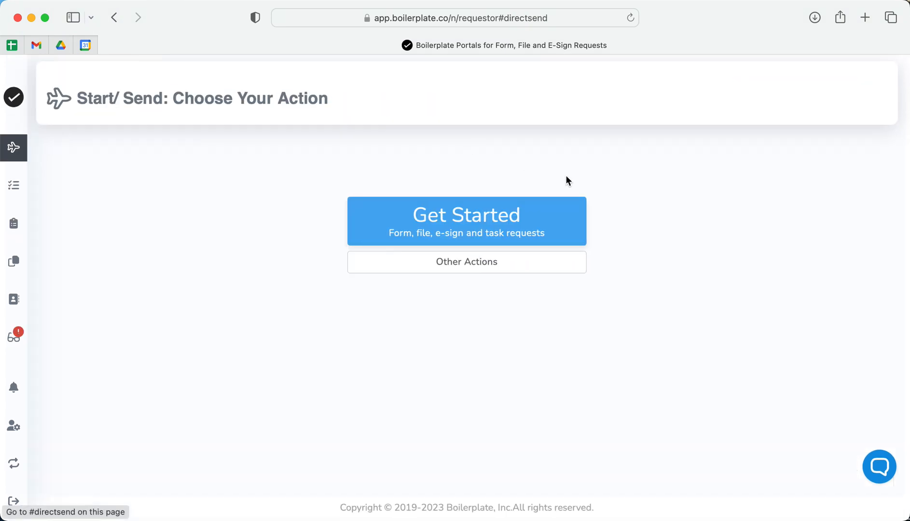
{"action": "left_click", "coordinate": [475, 228]}
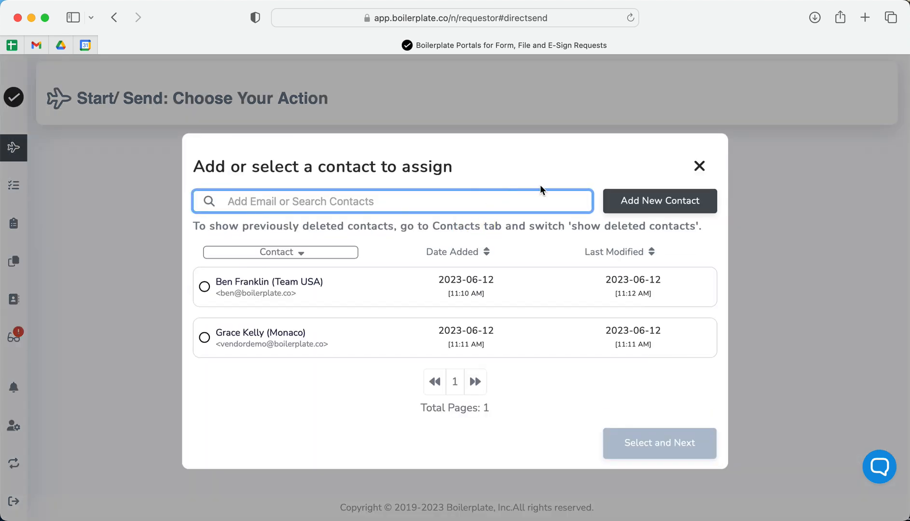
{"action": "left_click", "coordinate": [669, 206]}
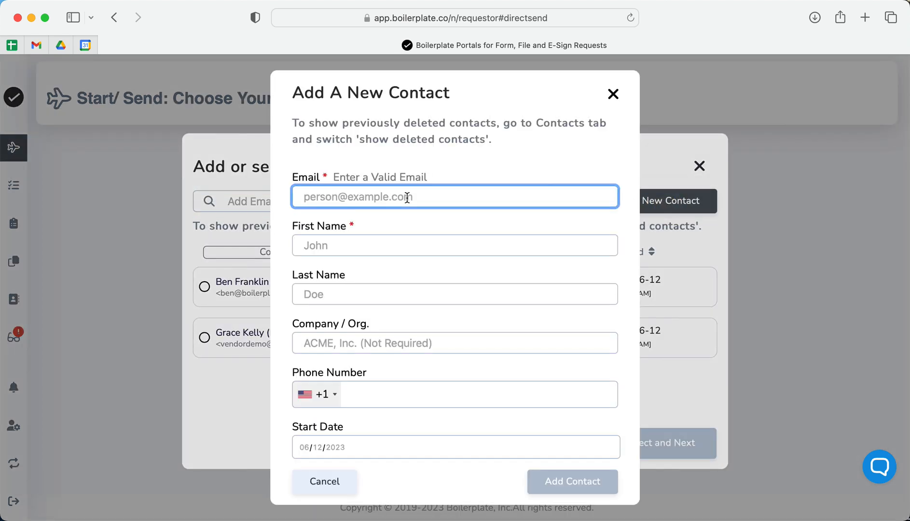
{"action": "left_click", "coordinate": [613, 95]}
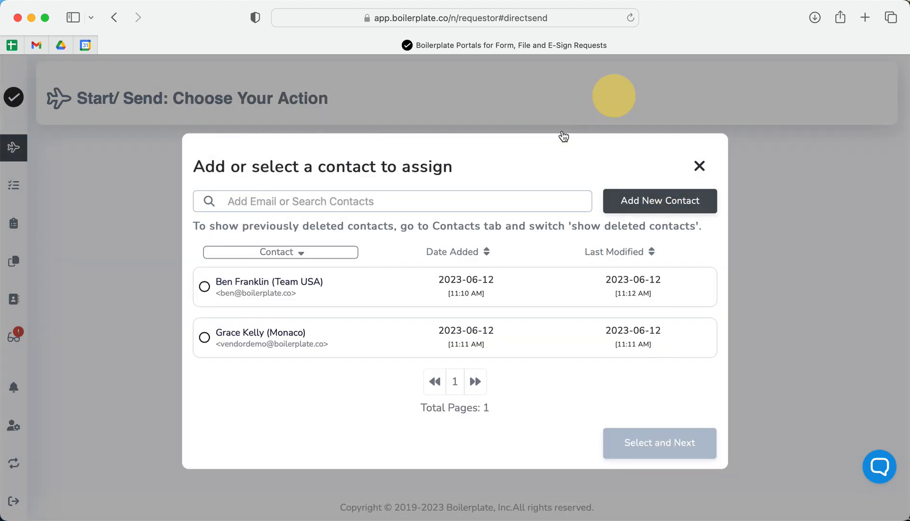
{"action": "left_click", "coordinate": [287, 344]}
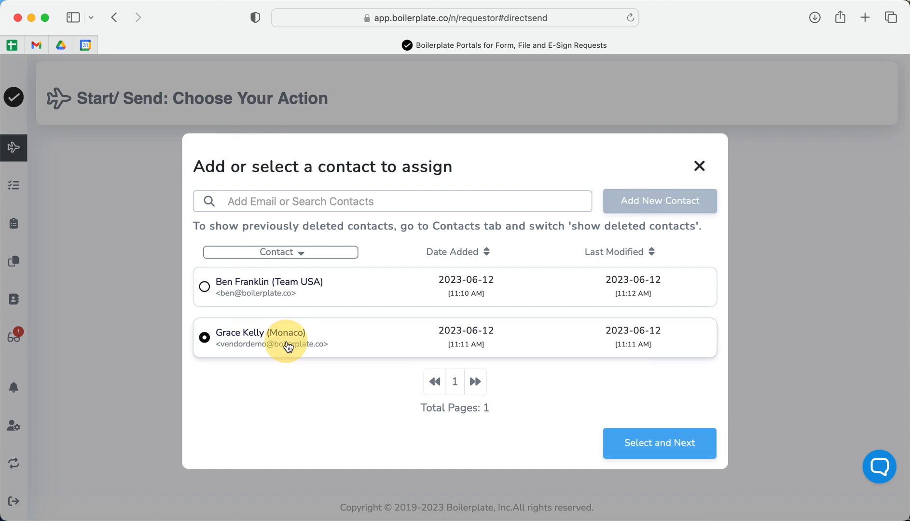
{"action": "left_click", "coordinate": [651, 451]}
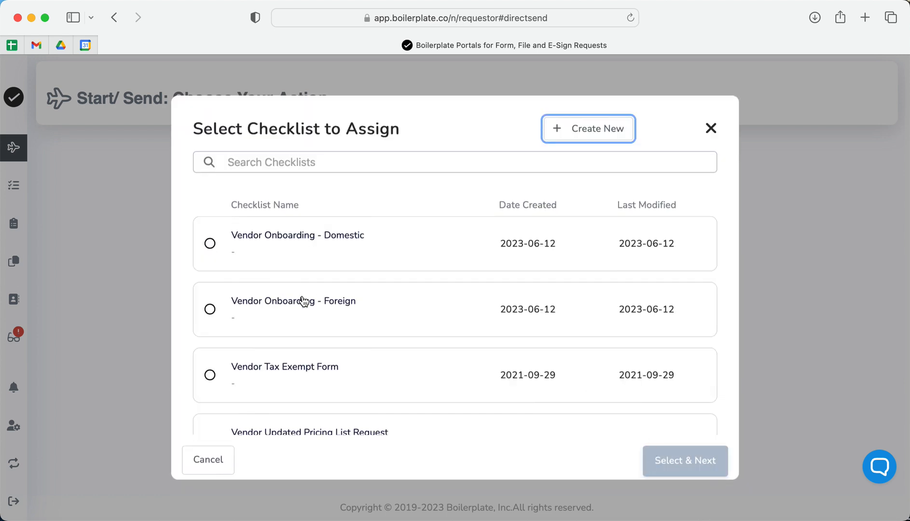
Step: Assign the Vendor Onboarding - Foreign checklist, keep its items as they are, and proceed to the request settings
{"action": "left_click", "coordinate": [303, 301]}
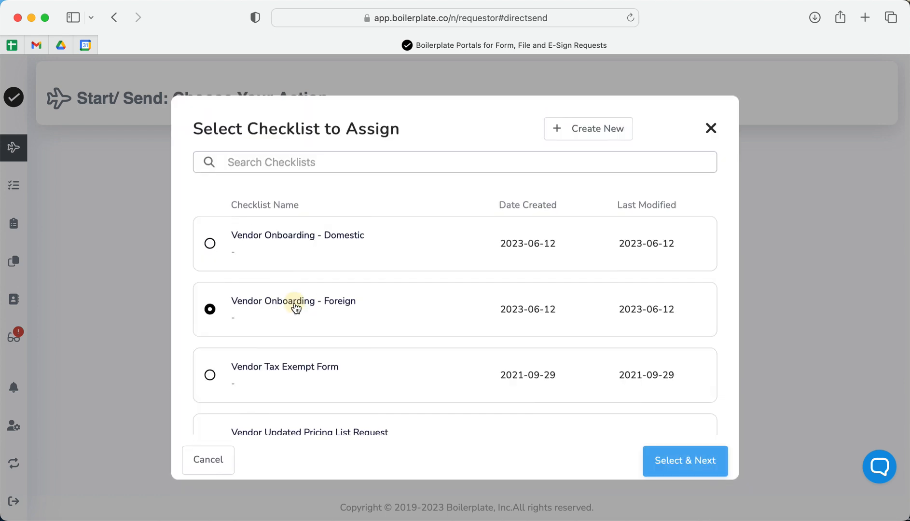
{"action": "left_click", "coordinate": [677, 470]}
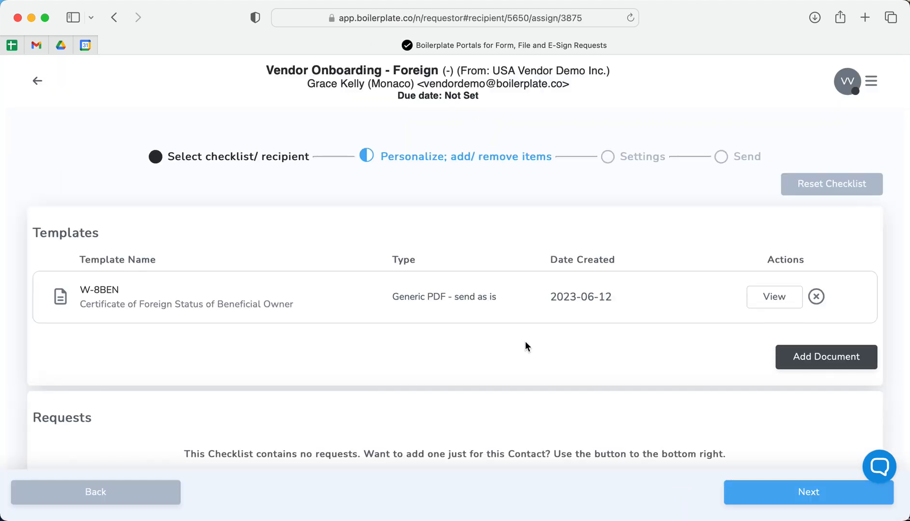
{"action": "scroll", "coordinate": [525, 342], "scroll_direction": "down", "scroll_amount": 7}
{"action": "scroll", "coordinate": [526, 341], "scroll_direction": "up", "scroll_amount": 7}
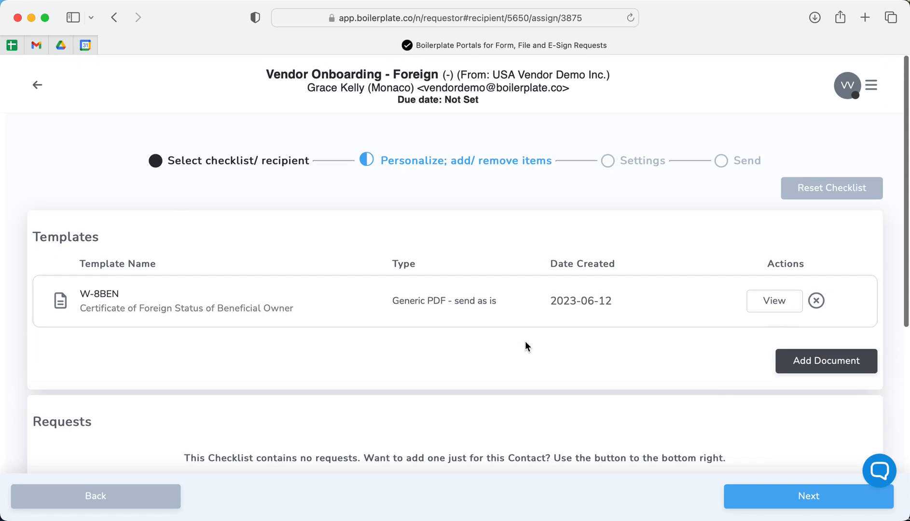
{"action": "left_click", "coordinate": [787, 499]}
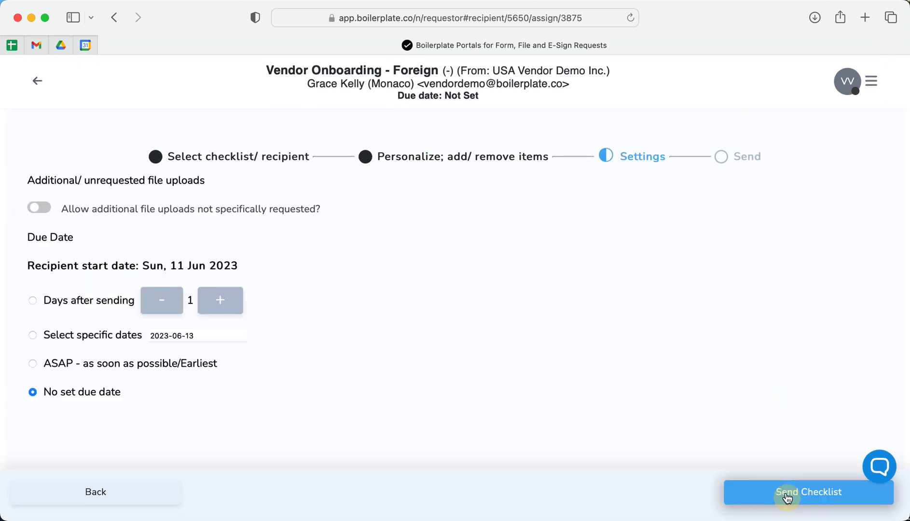
Step: Set the specific due date 2023-06-13 and send the checklist with a short custom greeting to the recipient
{"action": "left_click", "coordinate": [34, 338]}
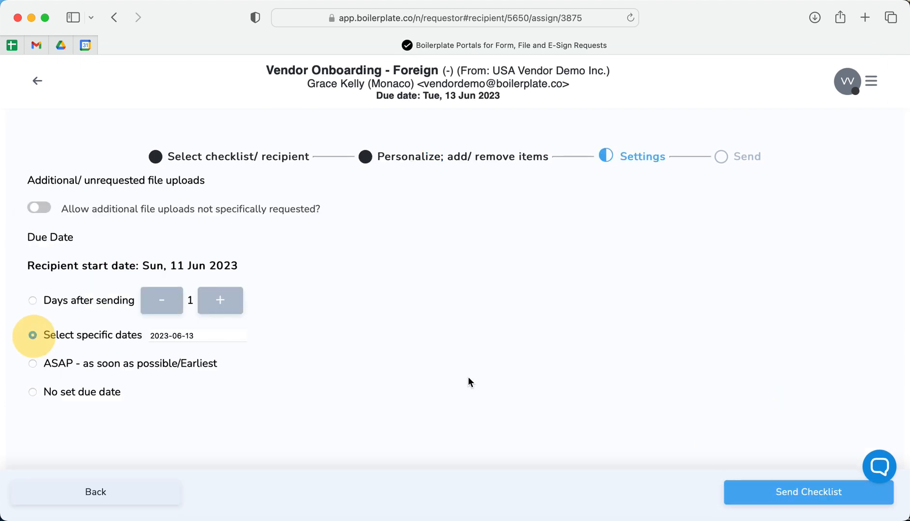
{"action": "left_click", "coordinate": [781, 496]}
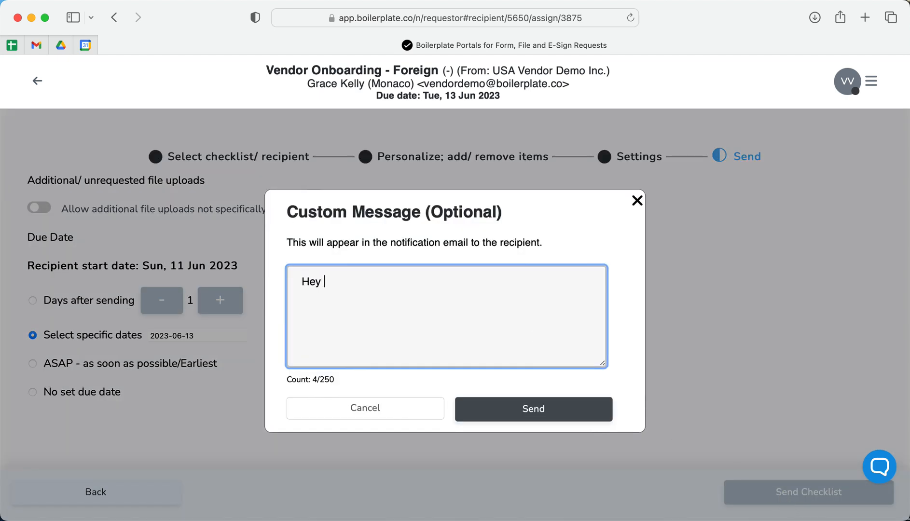
{"action": "type", "text": "Hey Grace!"}
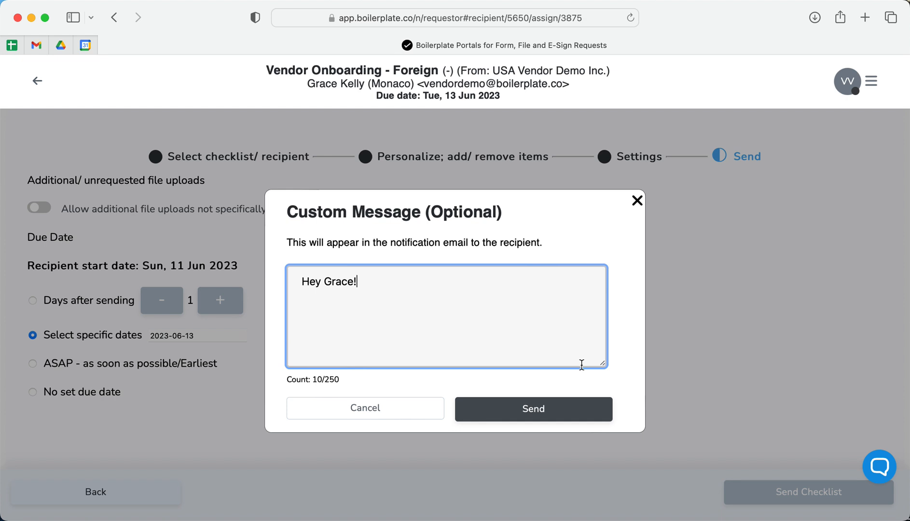
{"action": "left_click", "coordinate": [559, 418]}
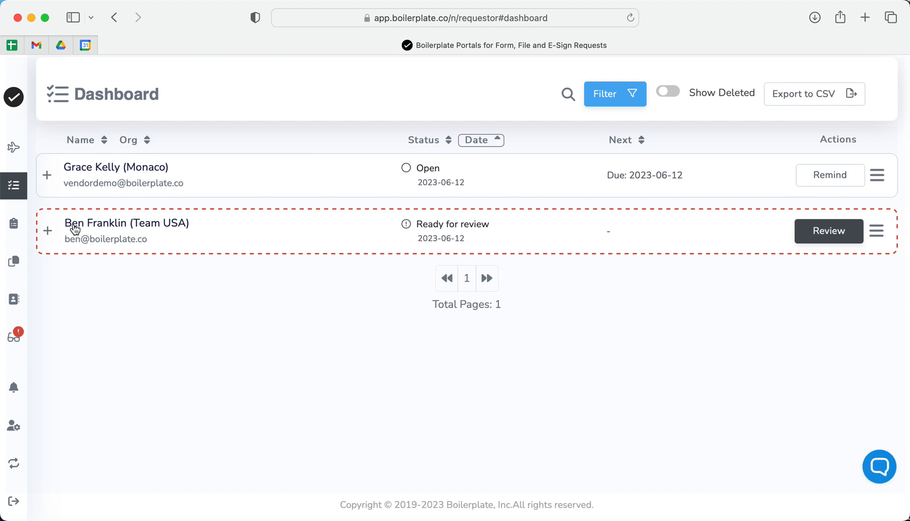
Step: Examine the item statuses of the foreign and domestic vendor onboarding checklists for both contacts on the dashboard
{"action": "left_click", "coordinate": [47, 175]}
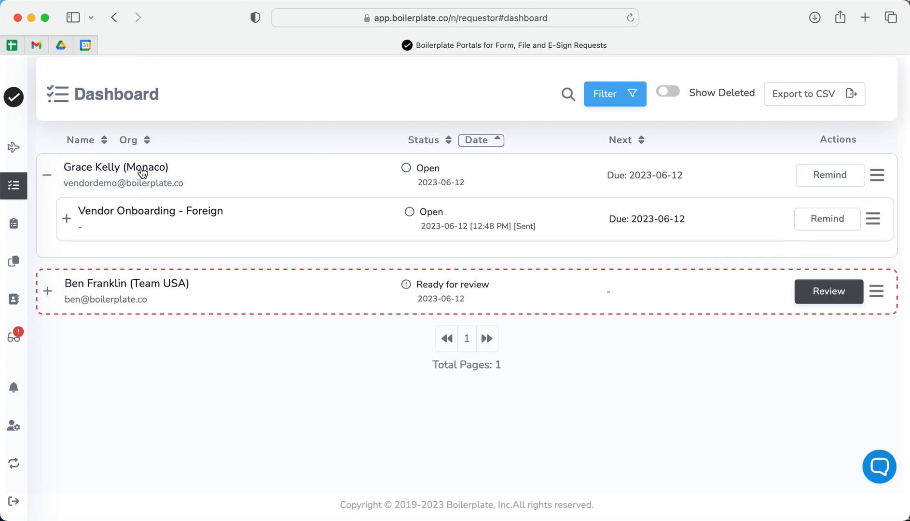
{"action": "left_click", "coordinate": [78, 218]}
{"action": "scroll", "coordinate": [224, 290], "scroll_direction": "down", "scroll_amount": 2}
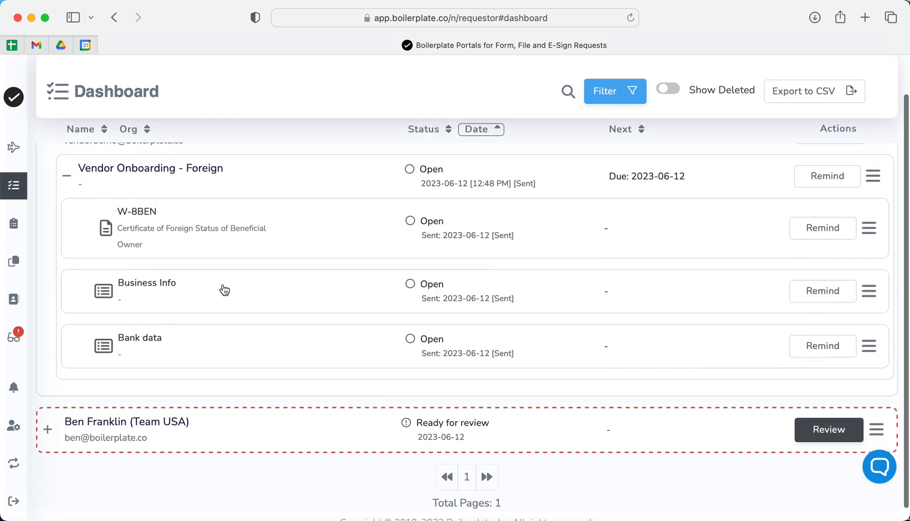
{"action": "left_click", "coordinate": [171, 428]}
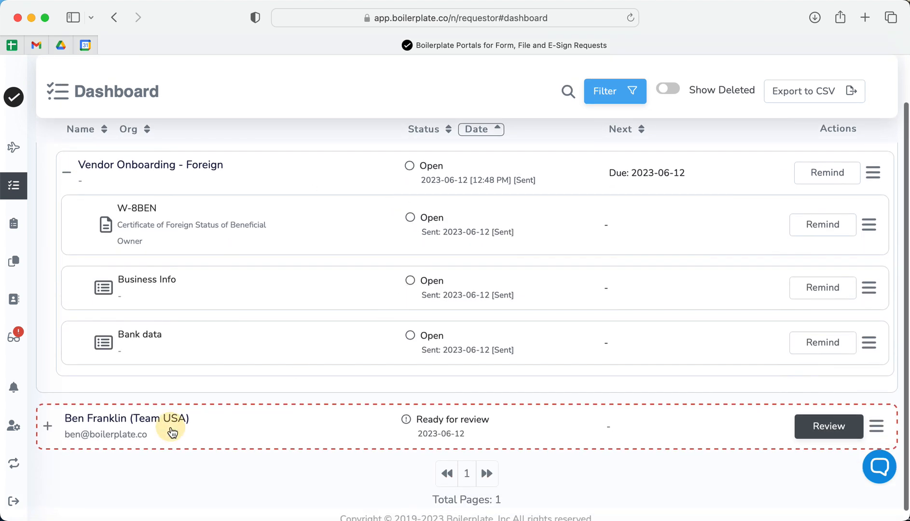
{"action": "scroll", "coordinate": [171, 430], "scroll_direction": "down", "scroll_amount": 3}
{"action": "left_click", "coordinate": [126, 397]}
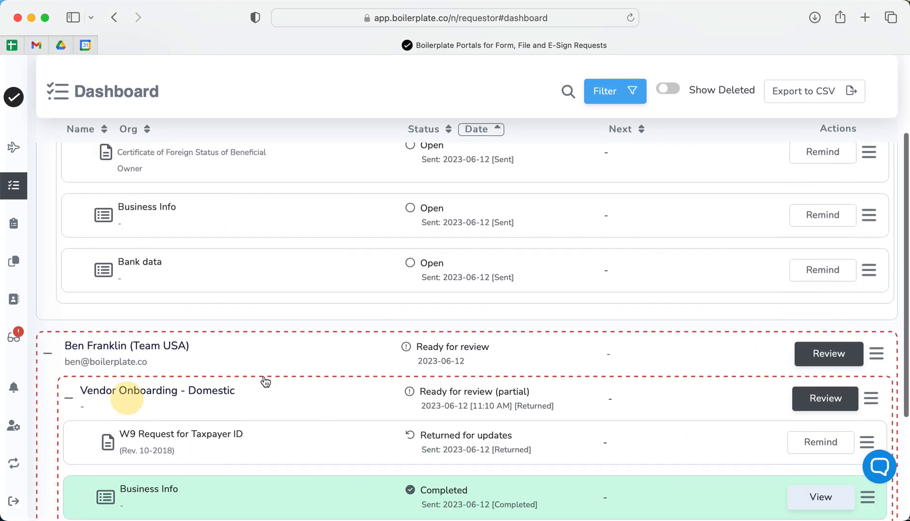
{"action": "scroll", "coordinate": [311, 399], "scroll_direction": "down", "scroll_amount": 5}
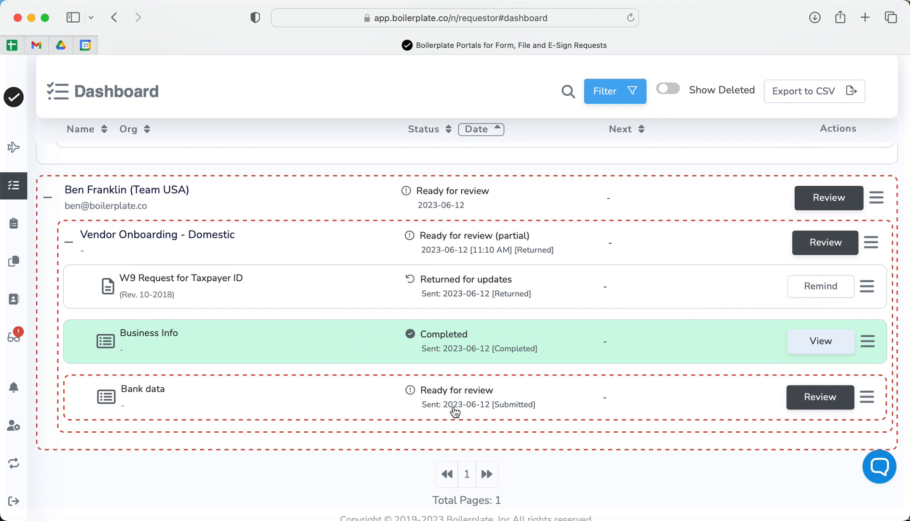
{"action": "scroll", "coordinate": [414, 335], "scroll_direction": "up", "scroll_amount": 6}
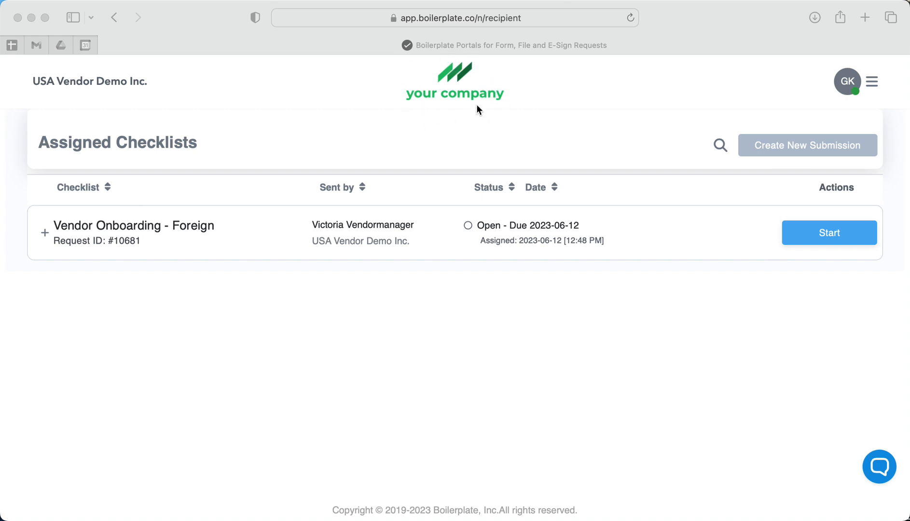
Step: Start the assigned Vendor Onboarding - Foreign checklist as recipient and fill in the beneficial owner's name on the W-8BEN form
{"action": "left_click_drag", "start_coordinate": [821, 239], "coordinate": [806, 238]}
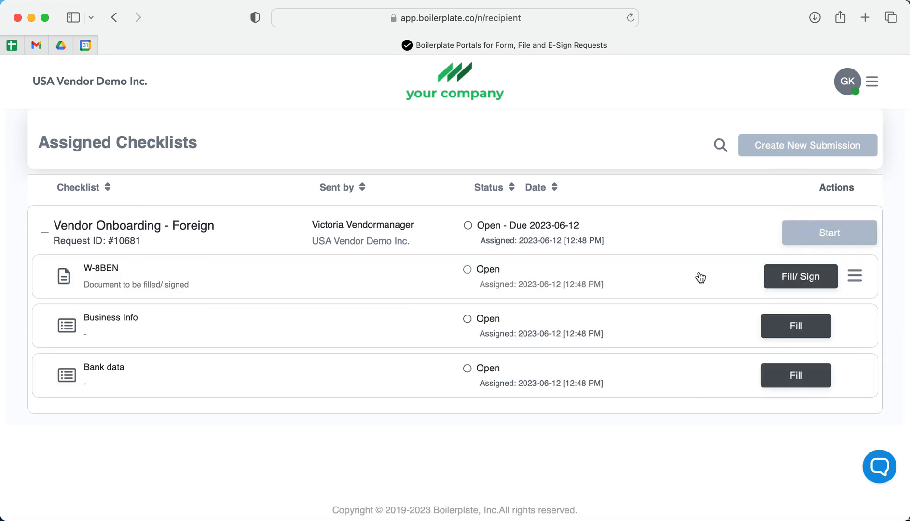
{"action": "left_click", "coordinate": [792, 280]}
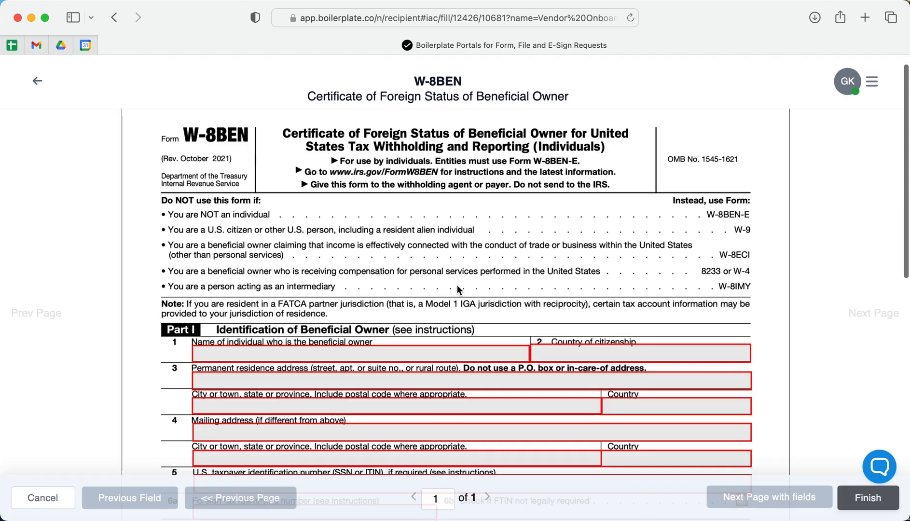
{"action": "scroll", "coordinate": [457, 286], "scroll_direction": "down", "scroll_amount": 3}
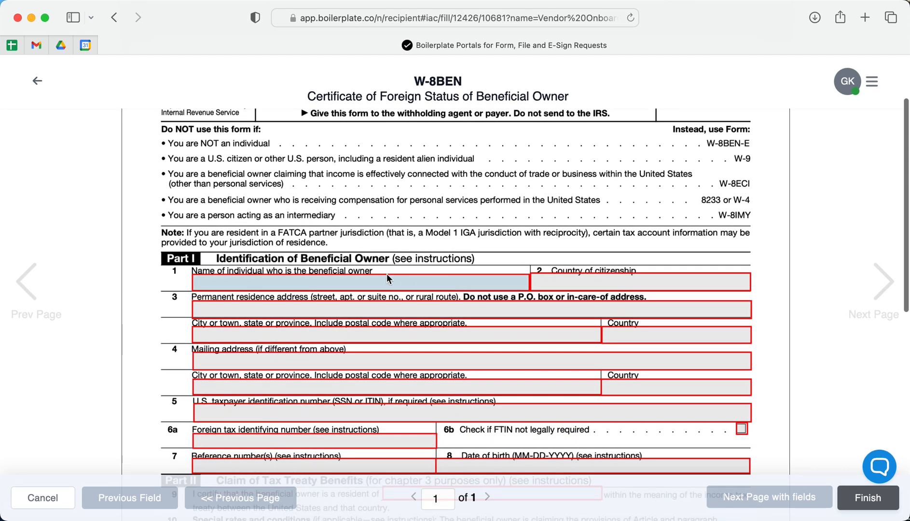
{"action": "left_click", "coordinate": [332, 280]}
{"action": "type", "text": "Gracey Kelly"}
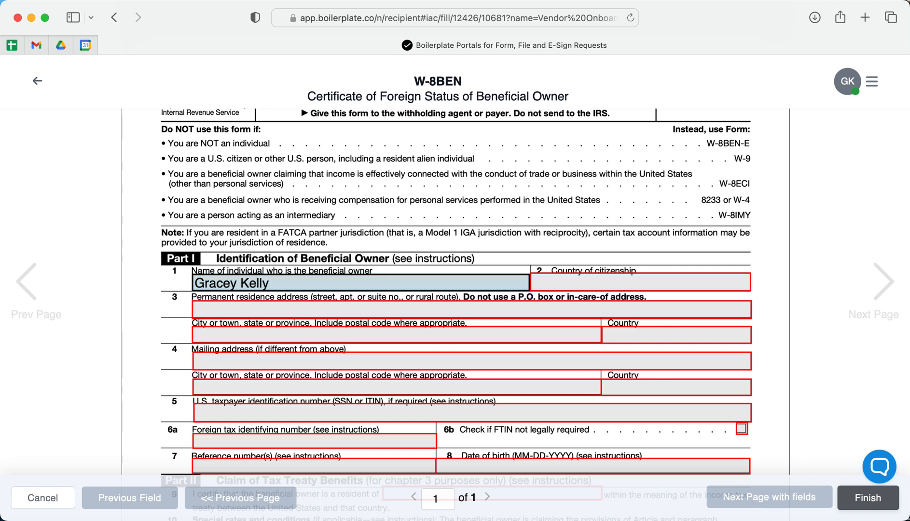
{"action": "left_click", "coordinate": [231, 287]}
{"action": "key", "text": "BackSpace"}
{"action": "key", "text": "BackSpace"}
{"action": "type", "text": "e"}
Step: Begin signing the W-8BEN in the certification section and consent to electronic signature with the recipient's full name
{"action": "scroll", "coordinate": [365, 311], "scroll_direction": "down", "scroll_amount": 10}
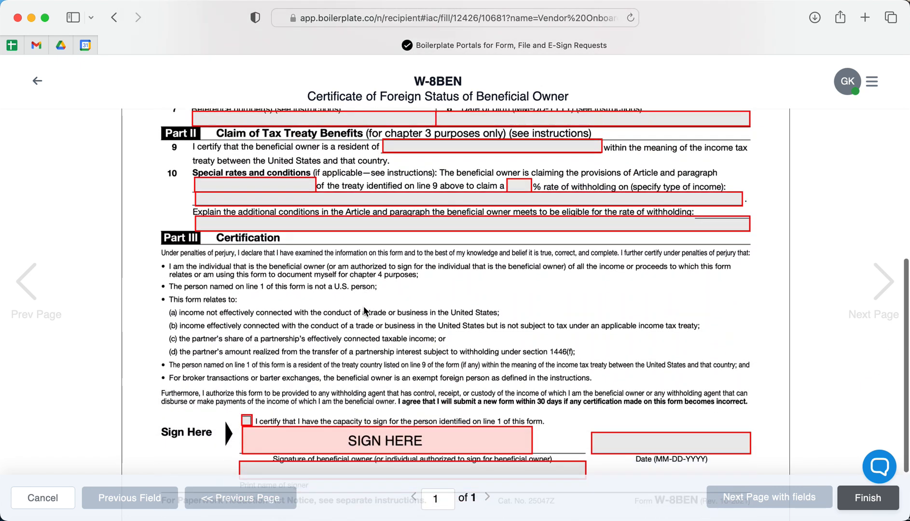
{"action": "scroll", "coordinate": [365, 311], "scroll_direction": "down", "scroll_amount": 5}
{"action": "left_click", "coordinate": [359, 344]}
{"action": "left_click", "coordinate": [398, 376]}
{"action": "type", "text": "Grace Kelly"}
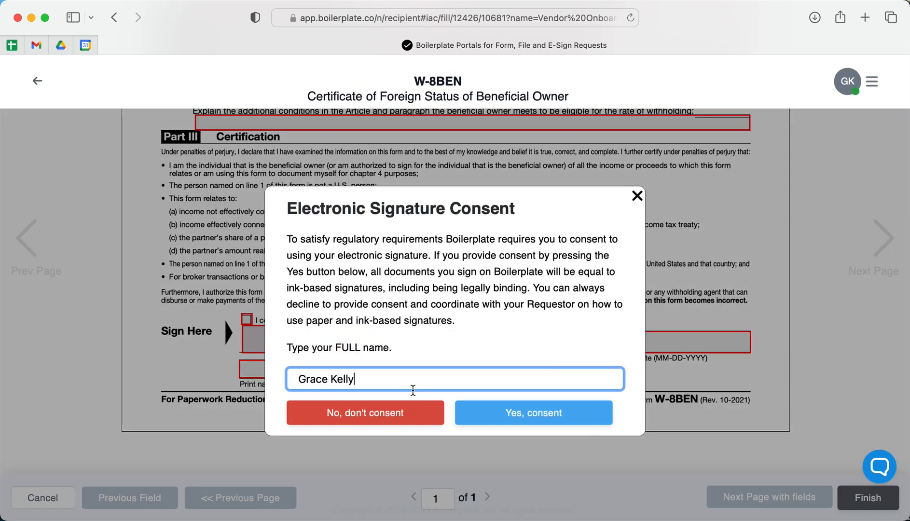
{"action": "left_click", "coordinate": [554, 414]}
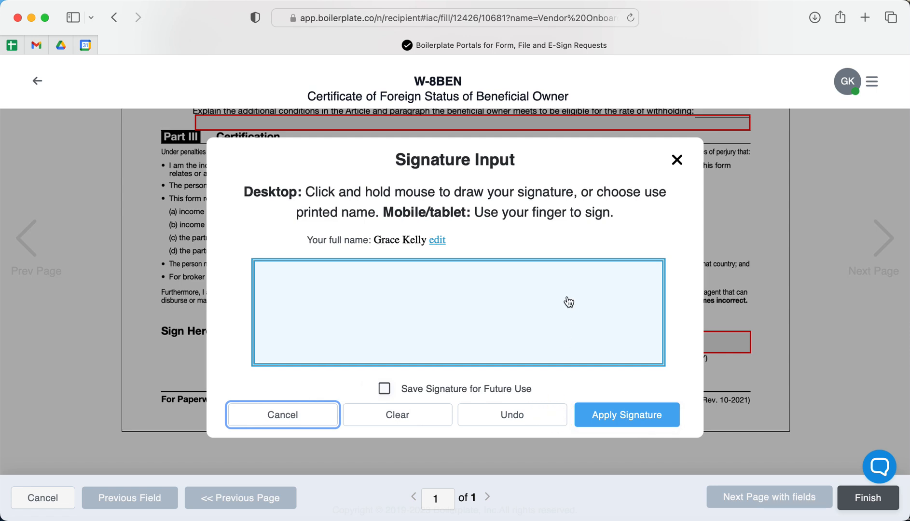
Step: Apply the typed name as the signature on the W-8BEN and submit the form to the requester
{"action": "left_click", "coordinate": [533, 240]}
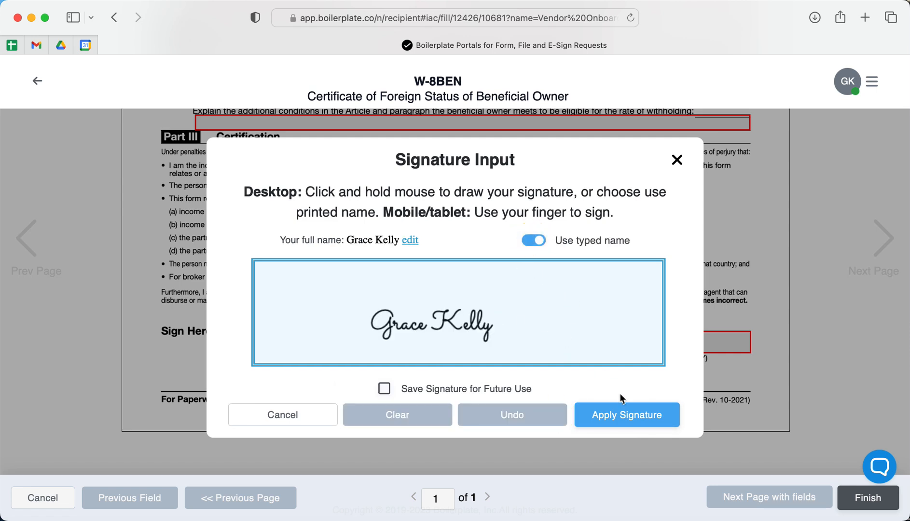
{"action": "left_click", "coordinate": [623, 421]}
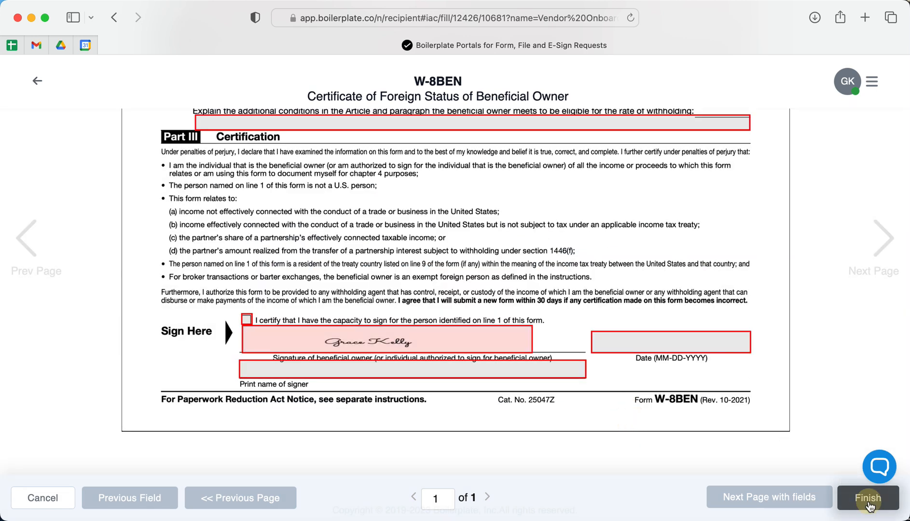
{"action": "left_click", "coordinate": [867, 499]}
{"action": "left_click", "coordinate": [528, 356]}
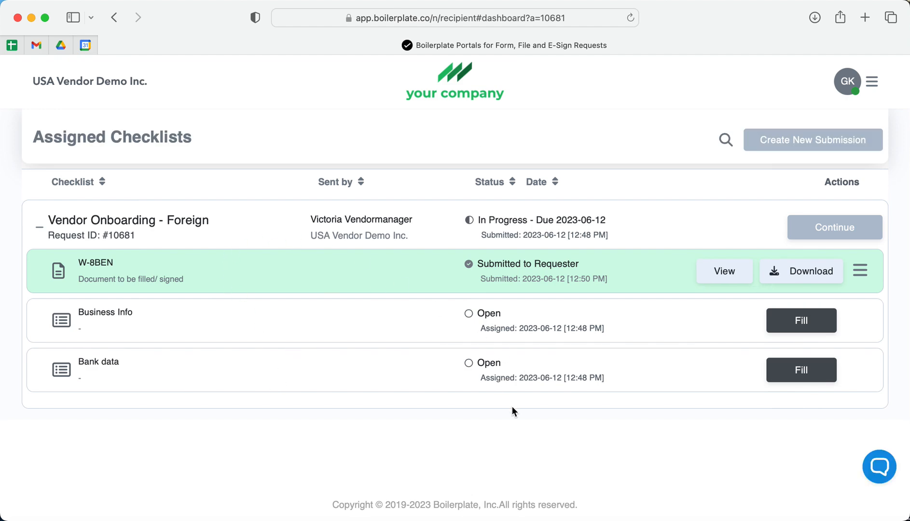
Step: Open the Business Info form of the foreign vendor checklist and submit it
{"action": "left_click", "coordinate": [797, 325]}
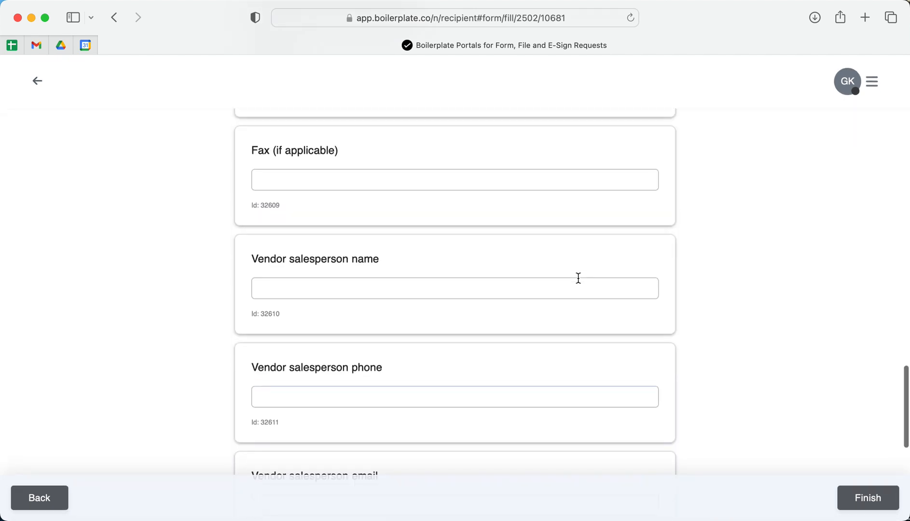
{"action": "left_click", "coordinate": [281, 262]}
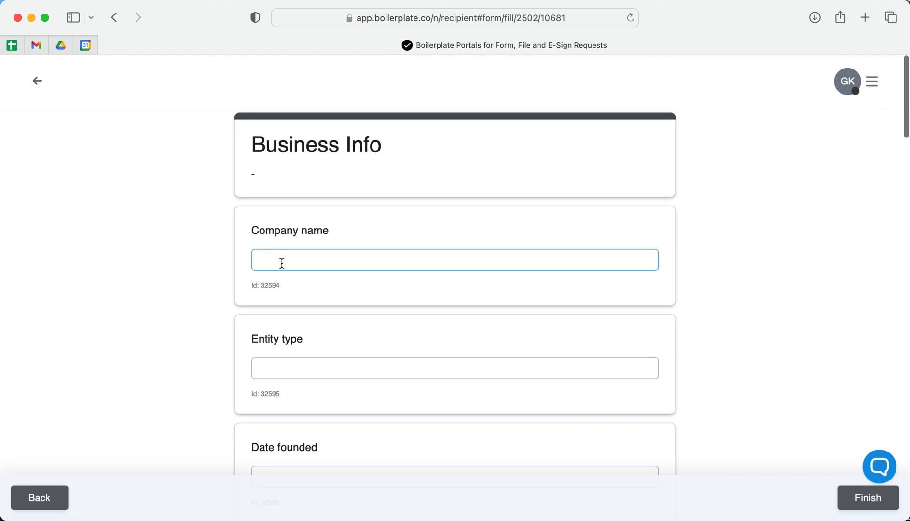
{"action": "left_click", "coordinate": [858, 499]}
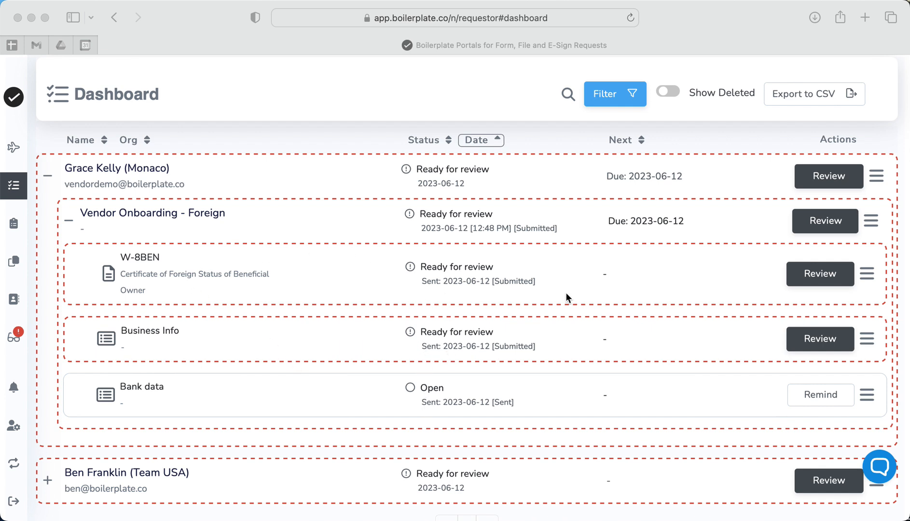
Step: Review the submitted W-8BEN as requester and return it to the contact with the reason "Missing fields"
{"action": "left_click", "coordinate": [807, 276]}
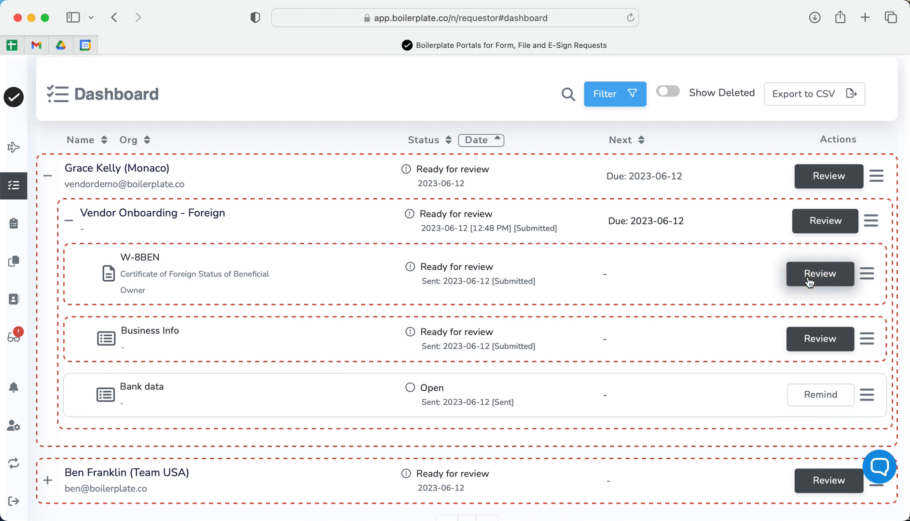
{"action": "left_click", "coordinate": [809, 280]}
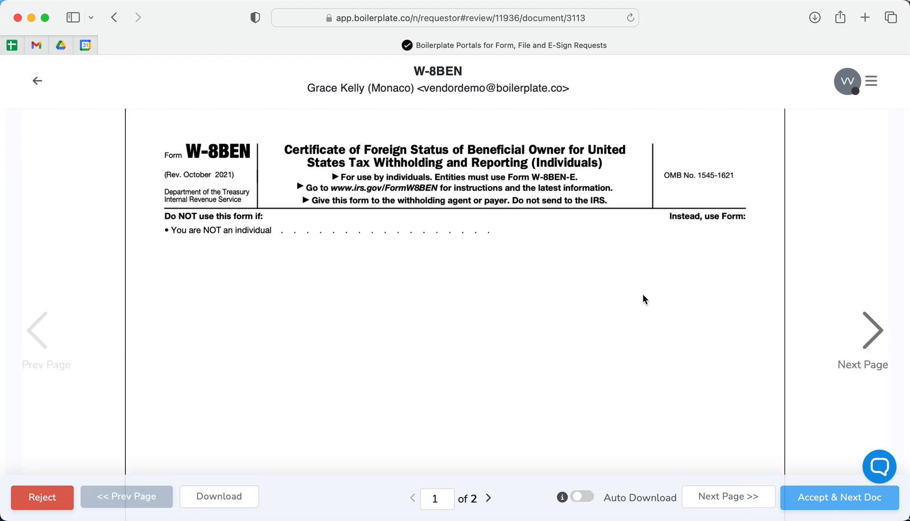
{"action": "scroll", "coordinate": [642, 293], "scroll_direction": "down", "scroll_amount": 10}
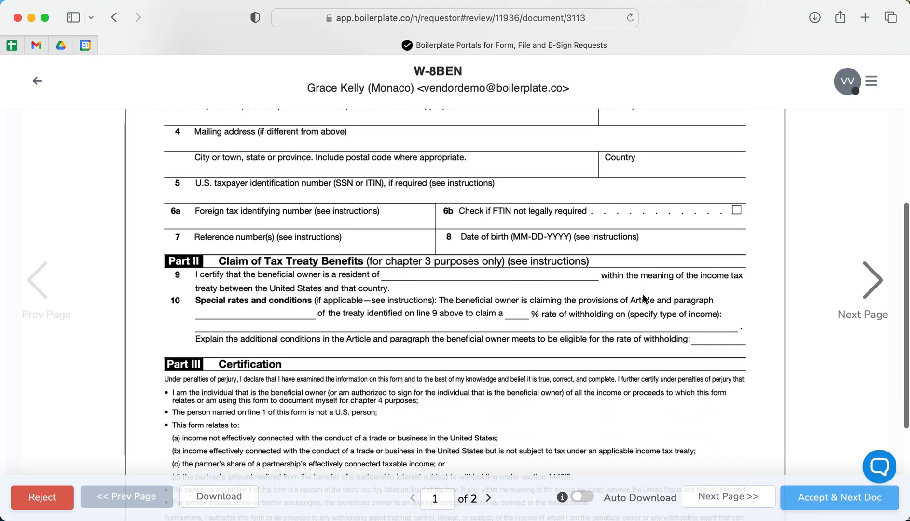
{"action": "scroll", "coordinate": [642, 294], "scroll_direction": "down", "scroll_amount": 1}
{"action": "left_click", "coordinate": [53, 504]}
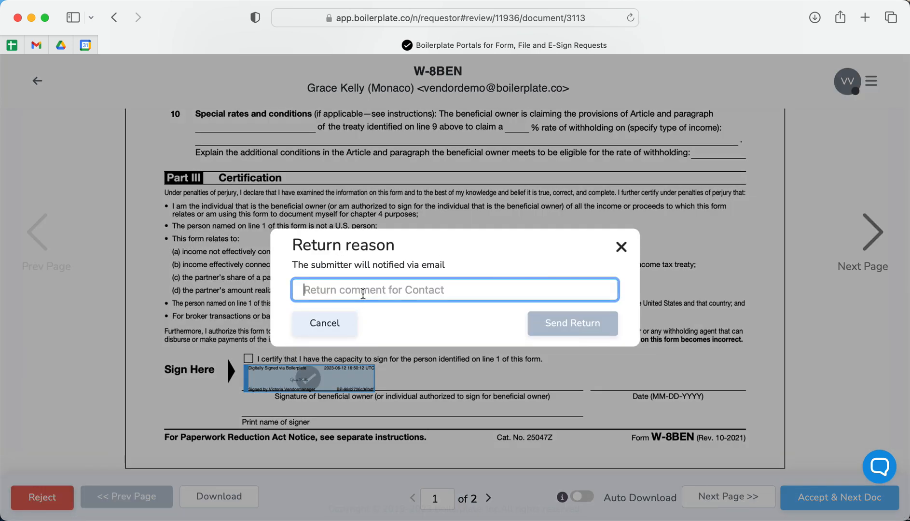
{"action": "type", "text": "Missing fie"}
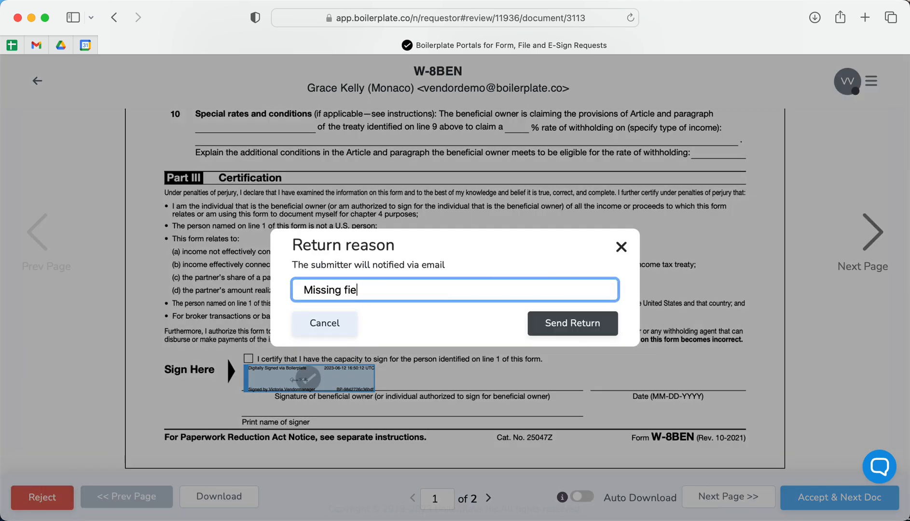
{"action": "type", "text": "lds"}
{"action": "left_click", "coordinate": [584, 331]}
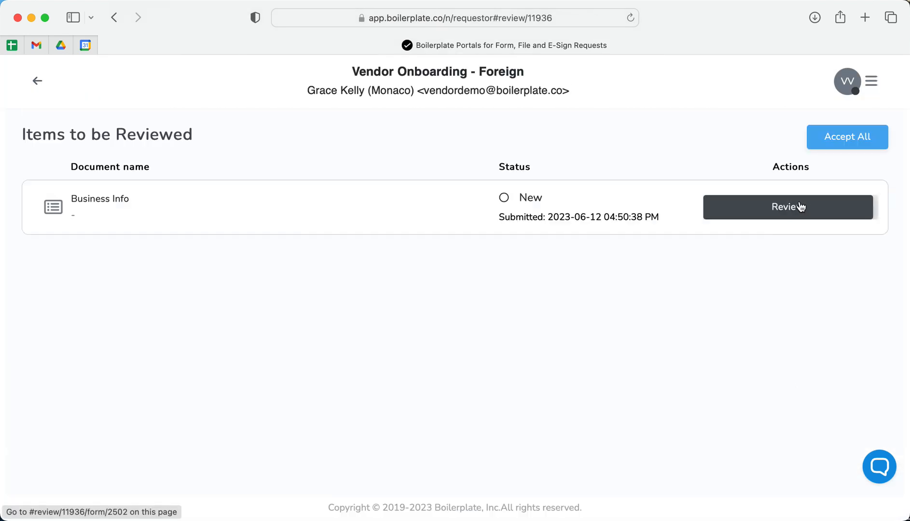
Step: Review and accept the submitted Business Info form, and return to the dashboard
{"action": "left_click", "coordinate": [796, 208]}
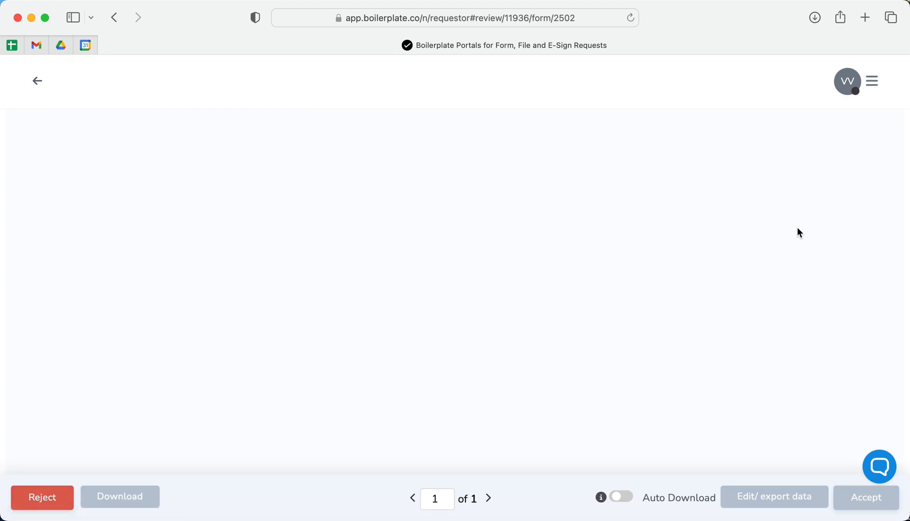
{"action": "left_click", "coordinate": [863, 497]}
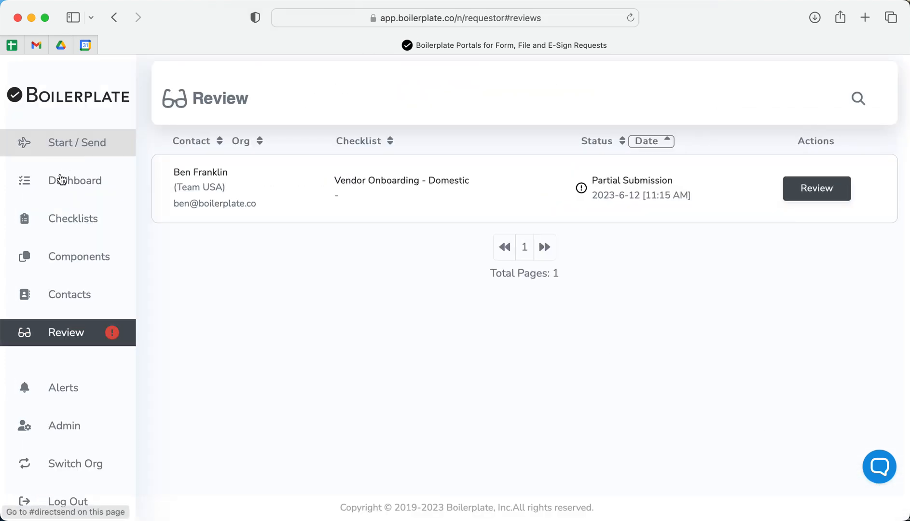
{"action": "left_click", "coordinate": [64, 183]}
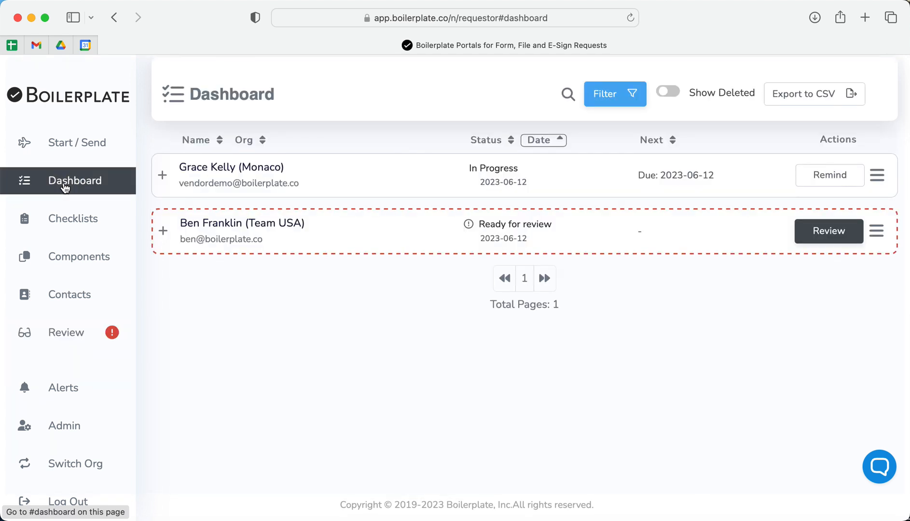